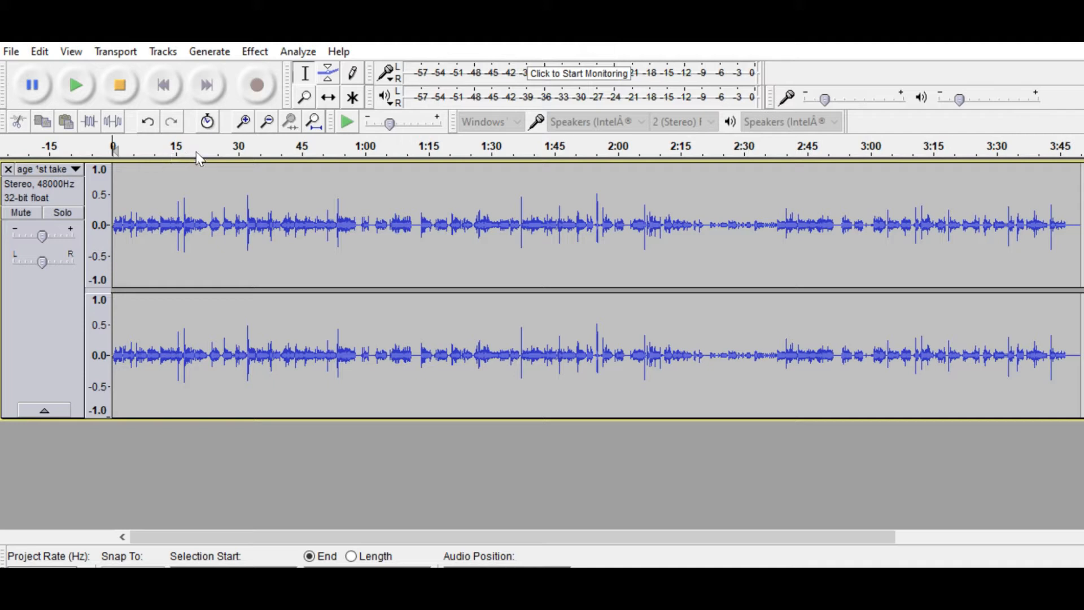
# Play the raw "age 'st take" recording from about 7 seconds in, and stop playback after listening.
pyautogui.click(239, 253)
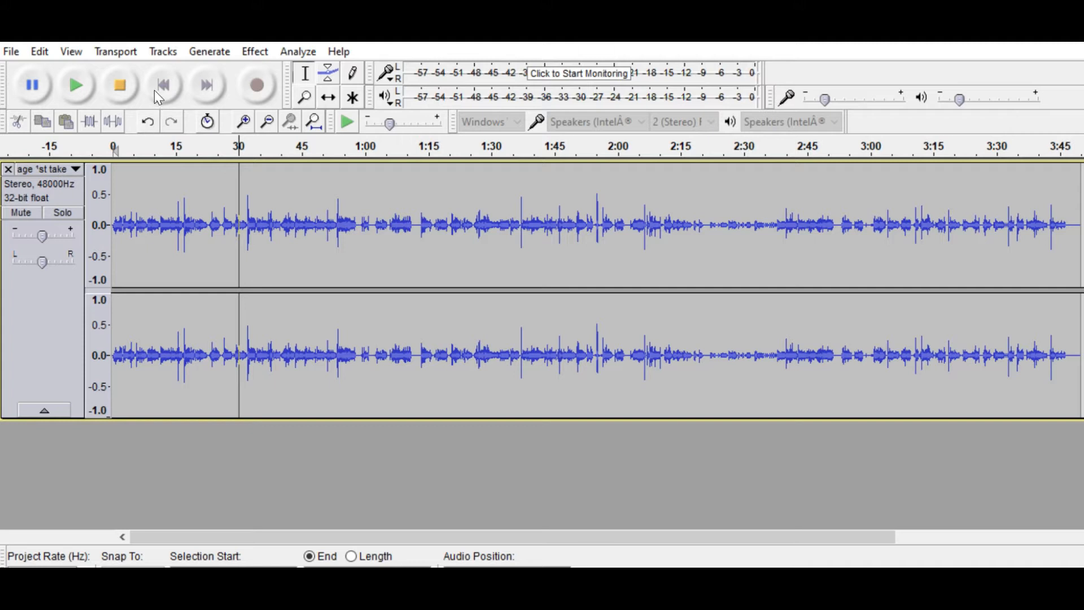
pyautogui.click(144, 192)
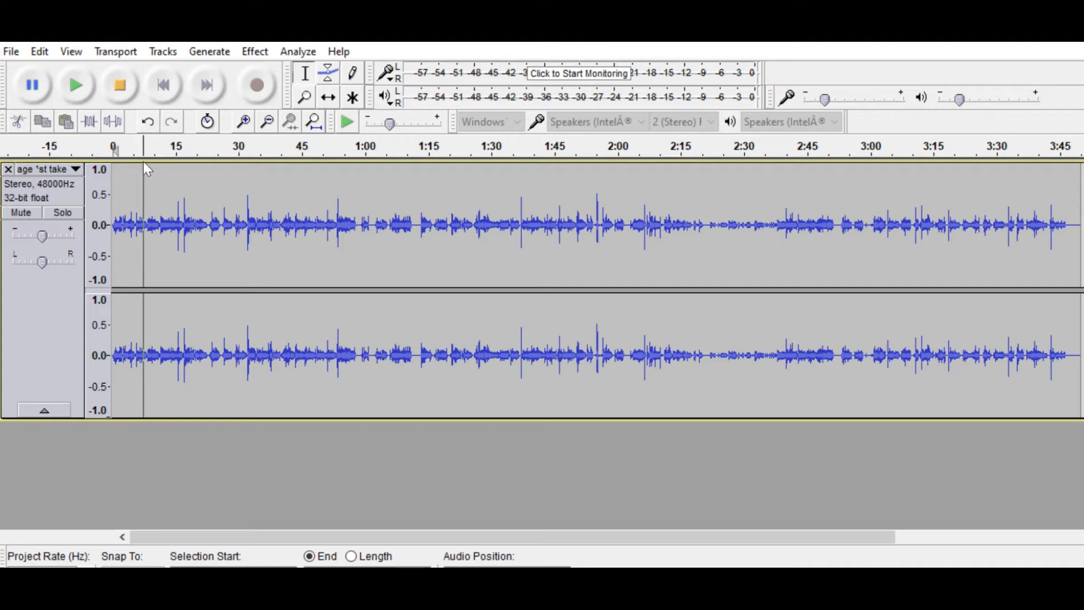
pyautogui.click(84, 89)
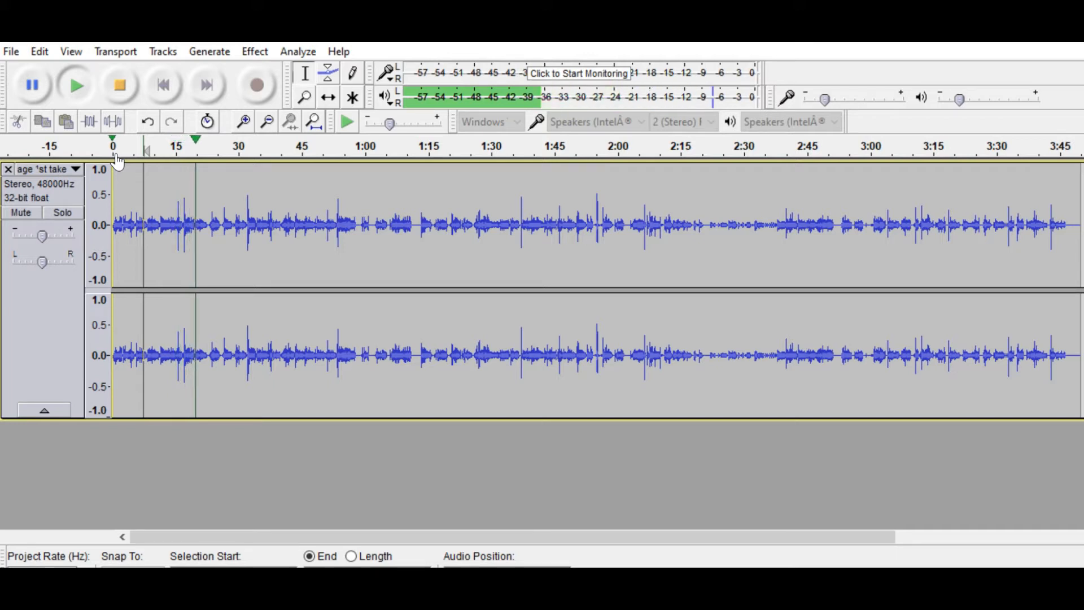
pyautogui.click(121, 85)
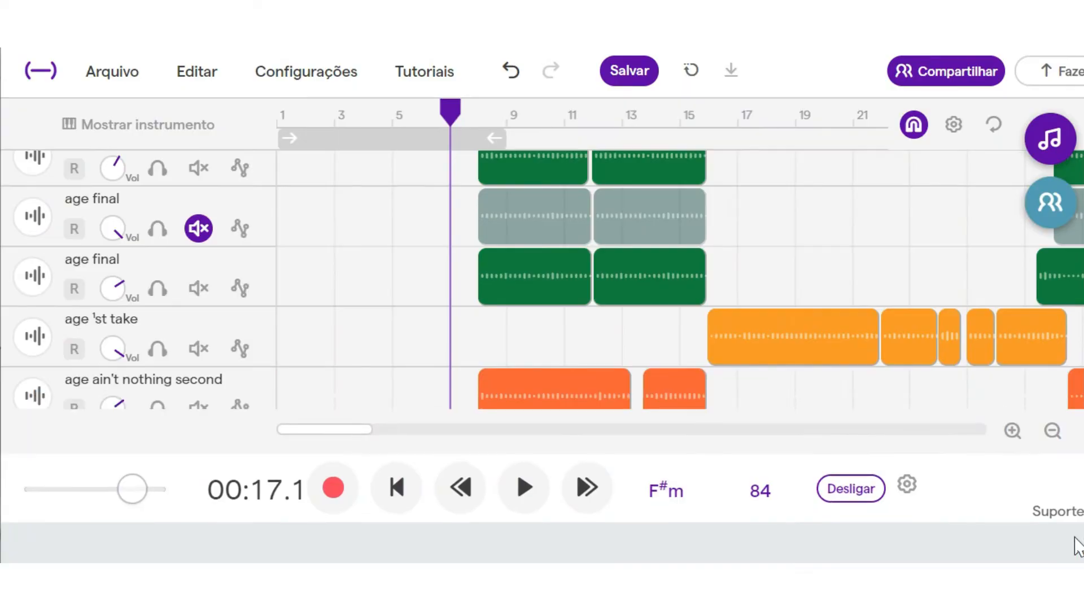
# Switch to the Soundtrap project and play the arrangement from bar 8, stopping just before bar 12.
pyautogui.click(1075, 538)
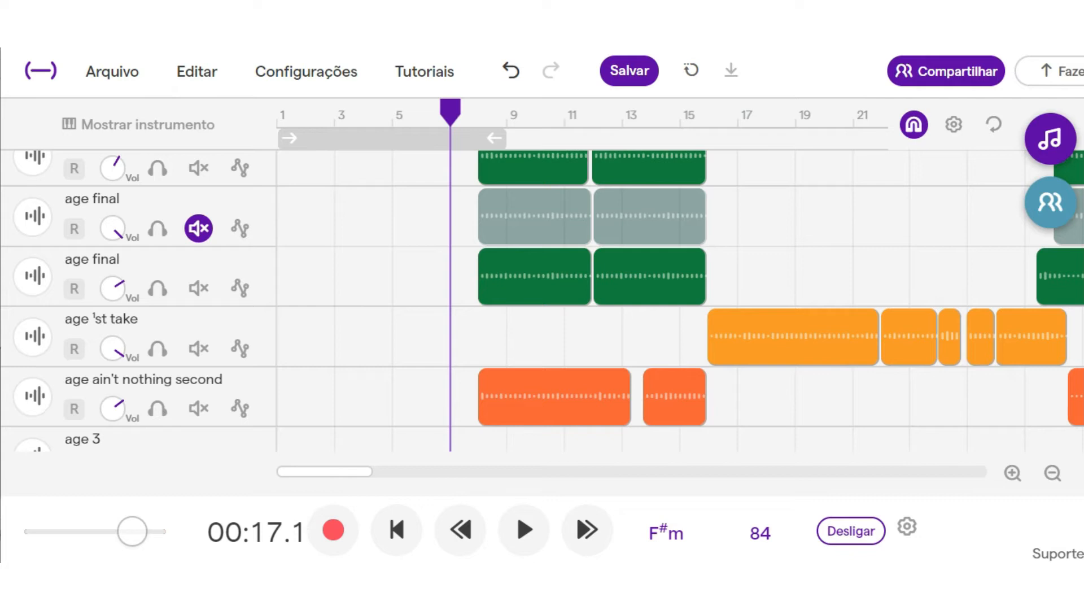
pyautogui.scroll(-1, 603, 316)
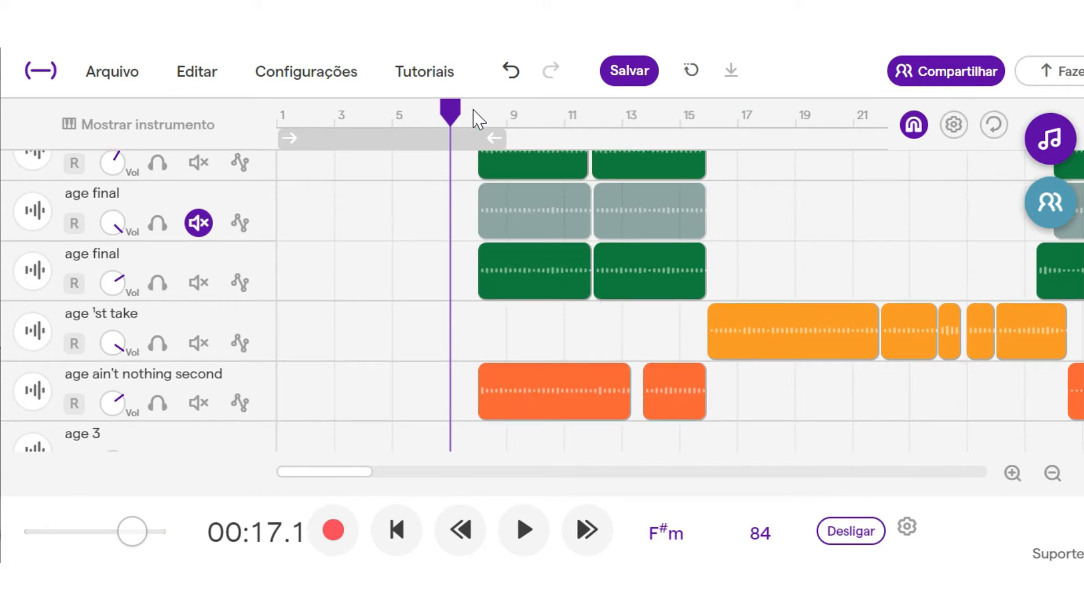
pyautogui.click(1019, 480)
pyautogui.click(1018, 480)
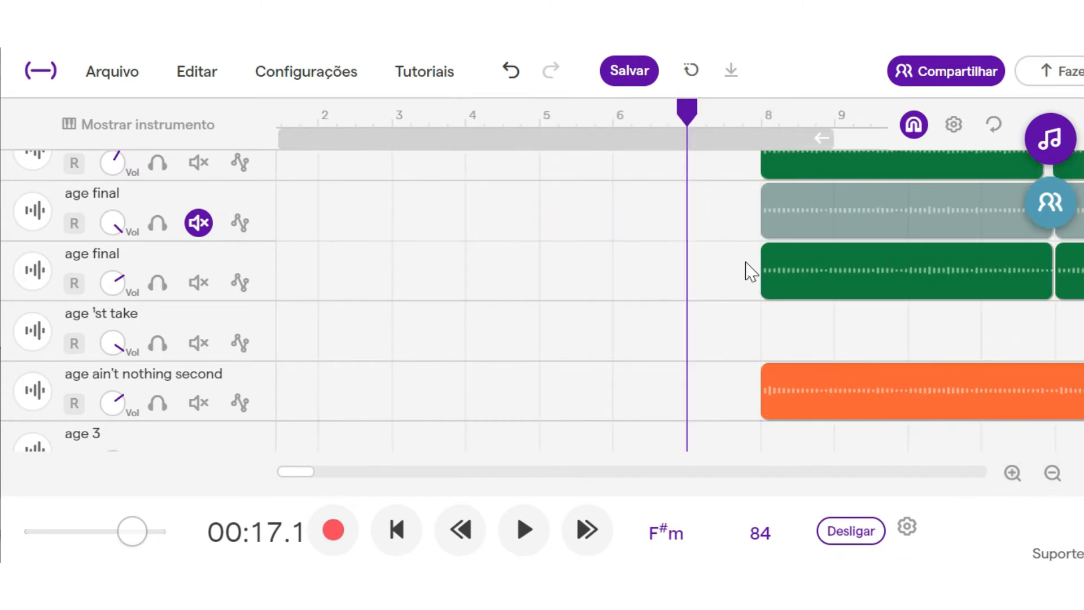
pyautogui.click(761, 113)
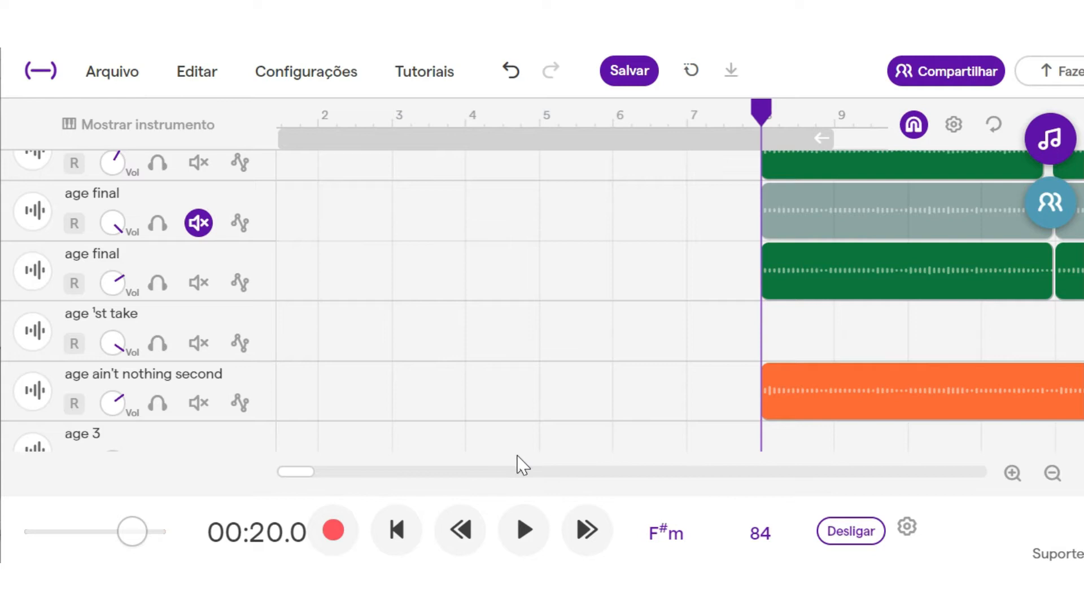
pyautogui.click(528, 525)
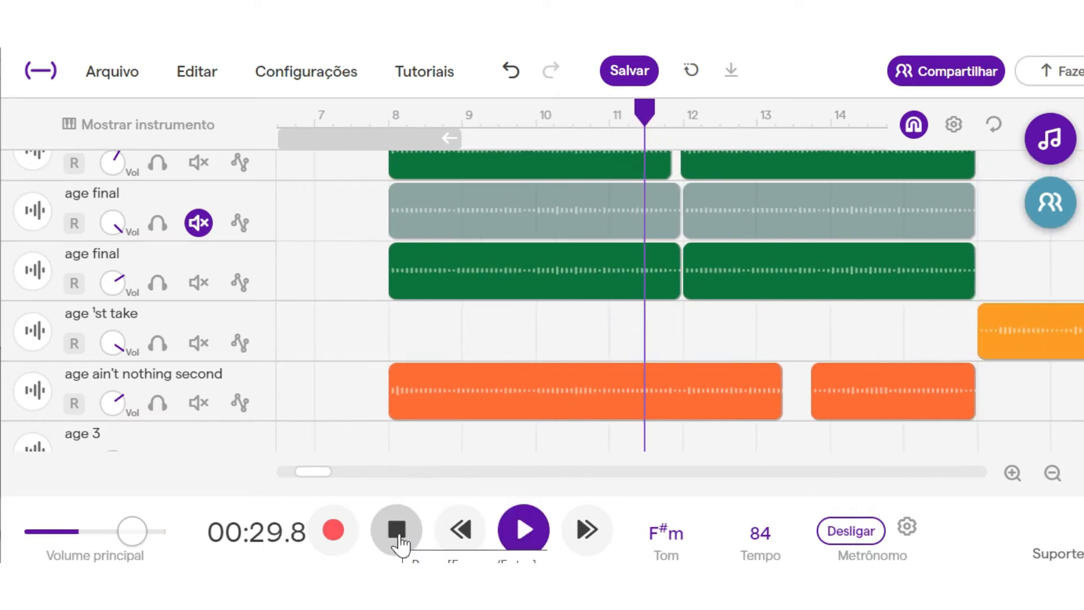
pyautogui.click(397, 533)
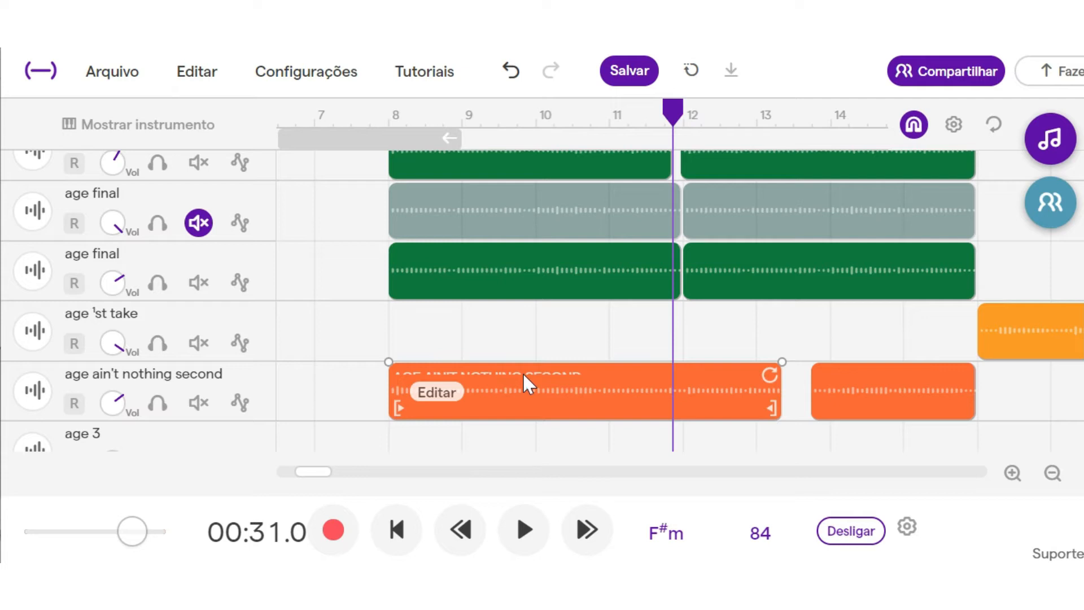
# Inspect the vocal effect settings of the second "age final" track and close them.
pyautogui.scroll(1, 390, 316)
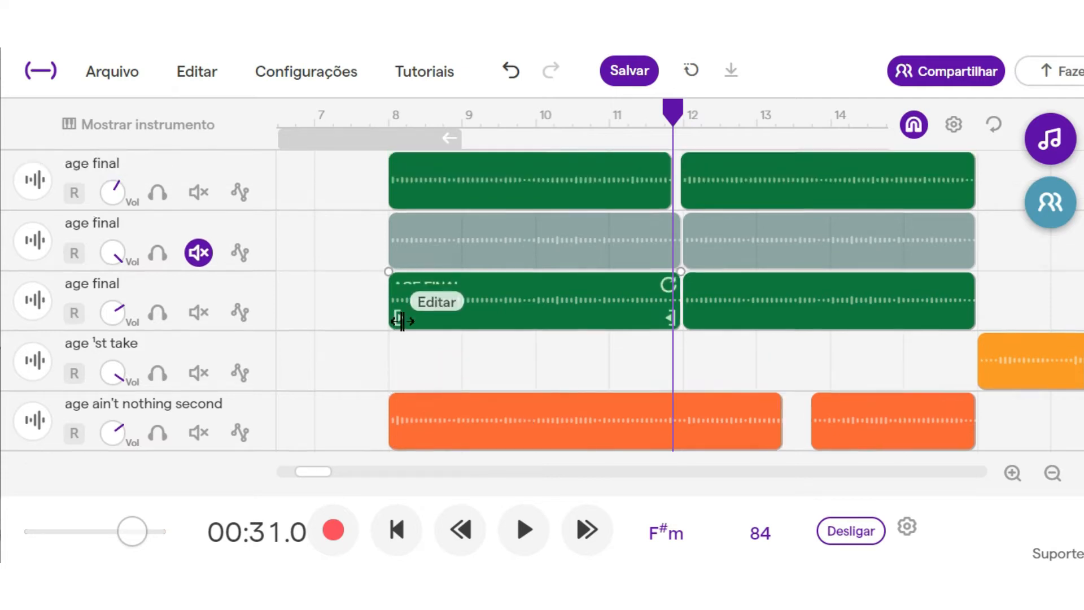
pyautogui.scroll(3, 390, 310)
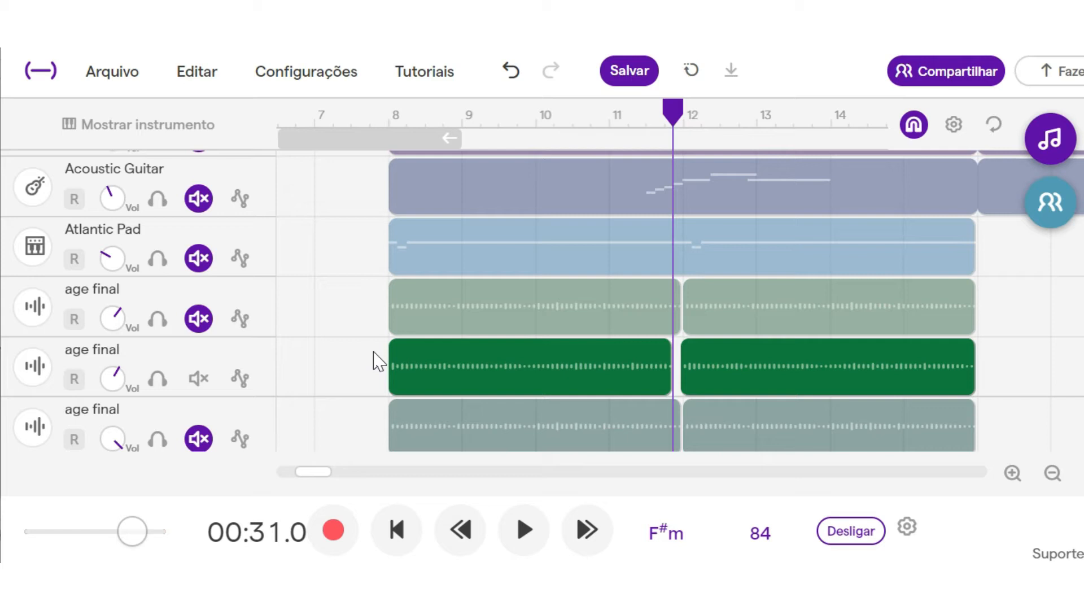
pyautogui.click(45, 367)
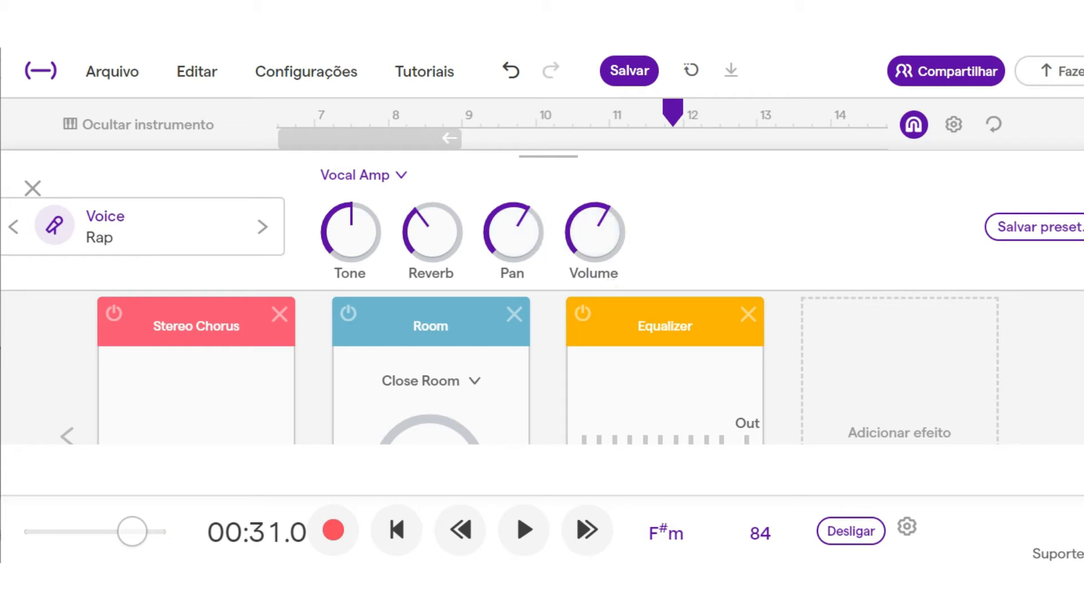
pyautogui.click(33, 188)
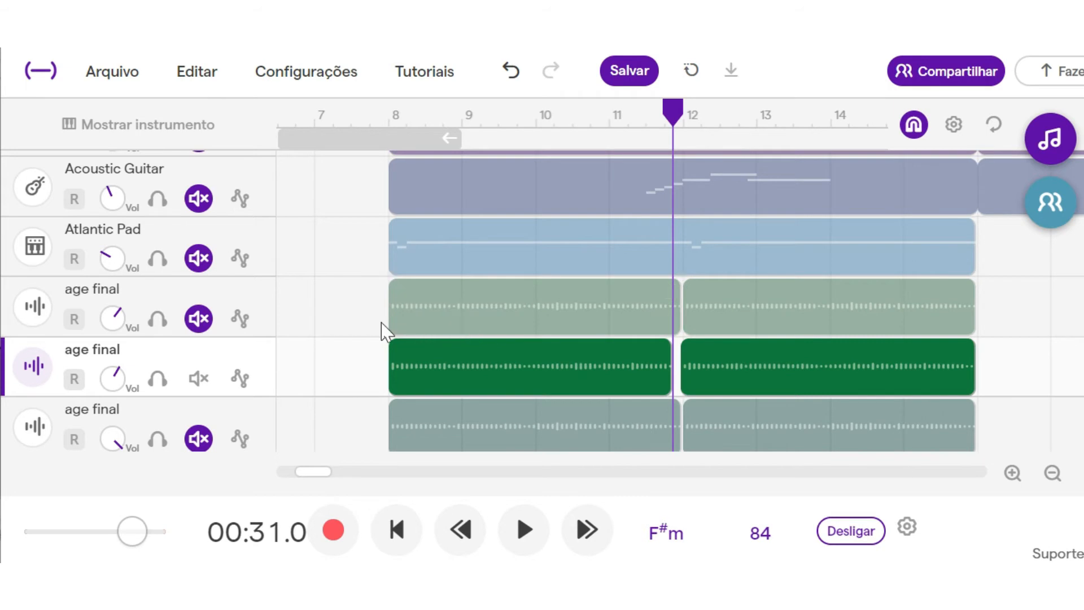
# Inspect the vocal effect settings of the fourth "age final" track and close them.
pyautogui.scroll(-2, 382, 332)
pyautogui.scroll(-1, 382, 331)
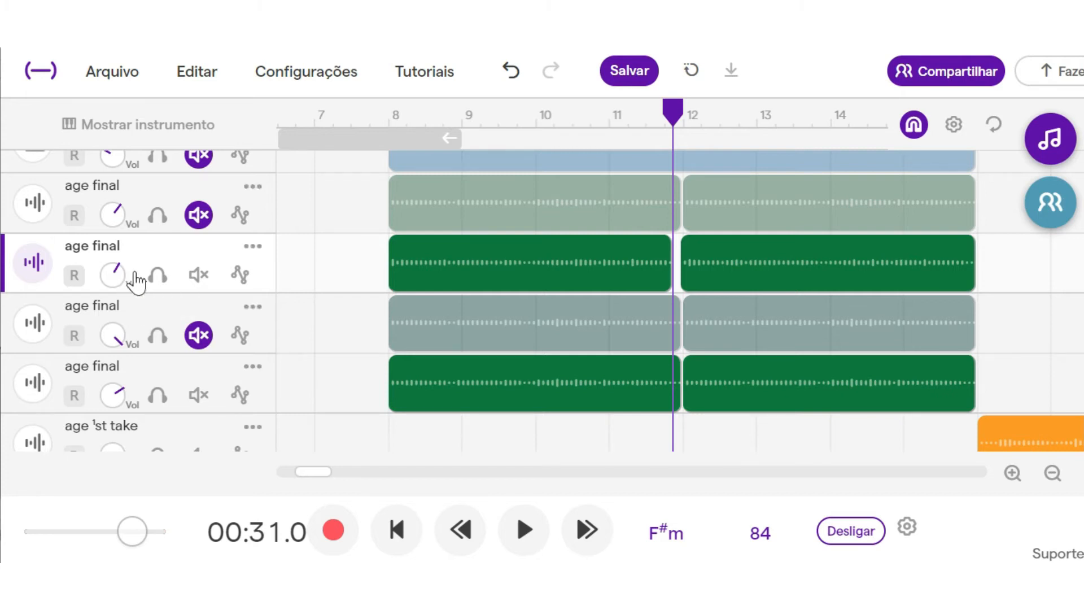
pyautogui.click(40, 402)
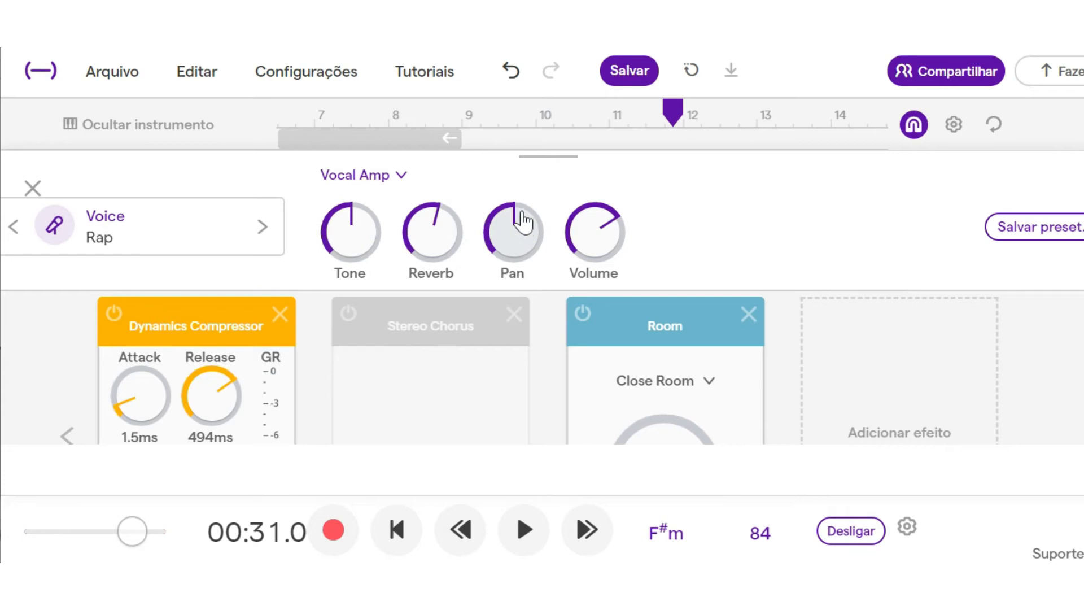
pyautogui.click(49, 183)
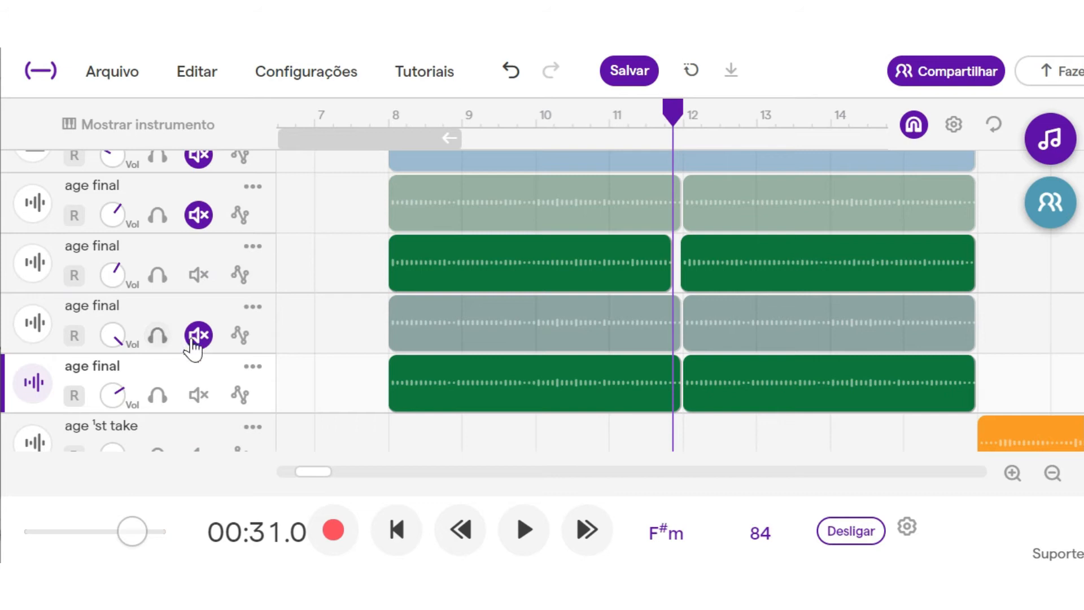
# Solo the third "age final" track and play it from bar 8, stopping before bar 10.
pyautogui.click(157, 337)
pyautogui.click(158, 337)
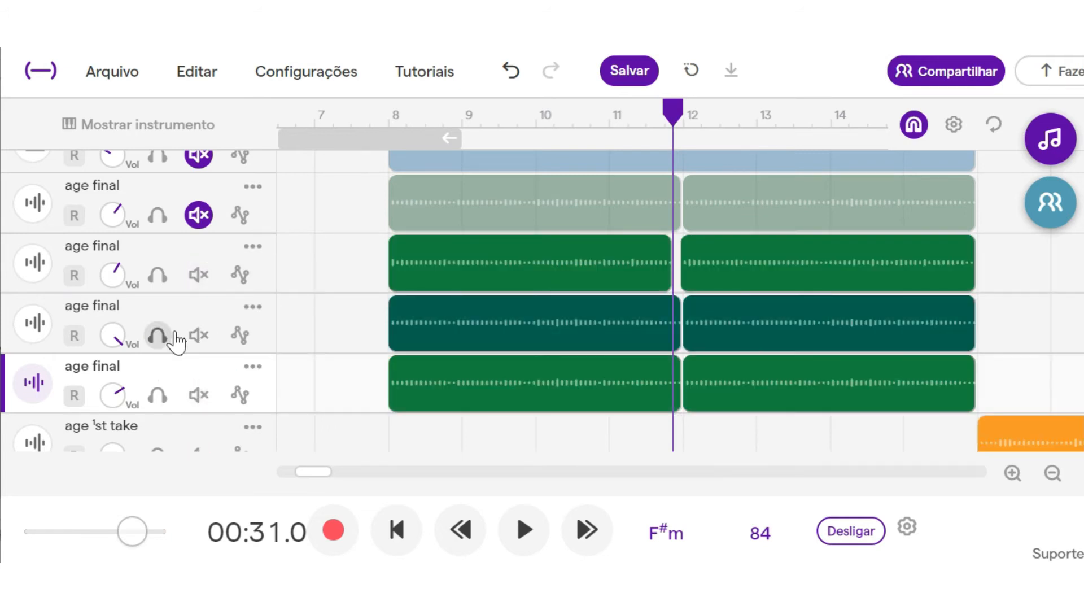
pyautogui.click(157, 336)
pyautogui.click(393, 133)
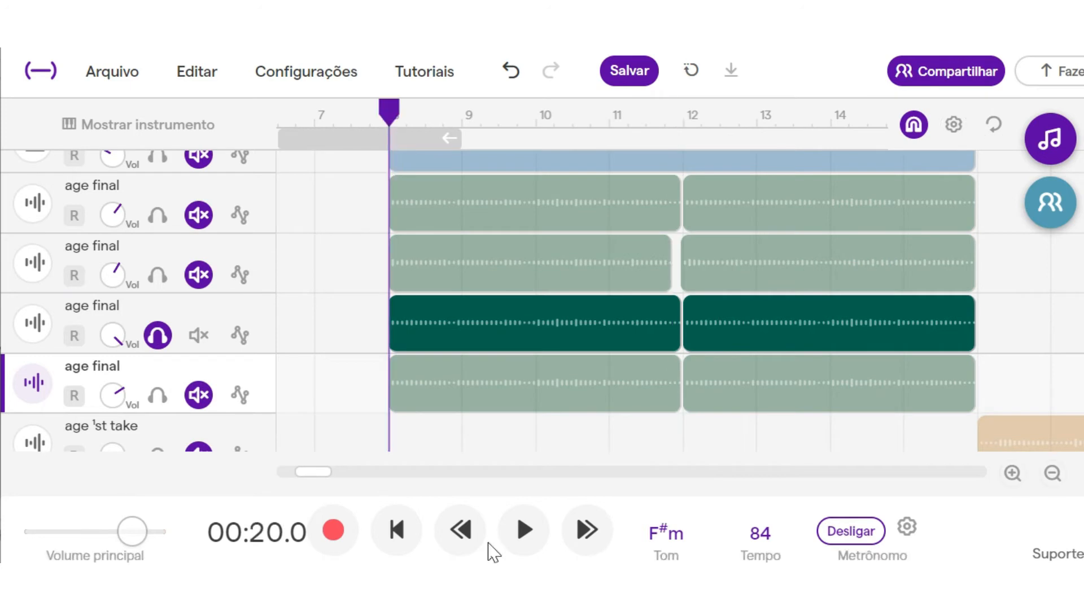
pyautogui.click(525, 531)
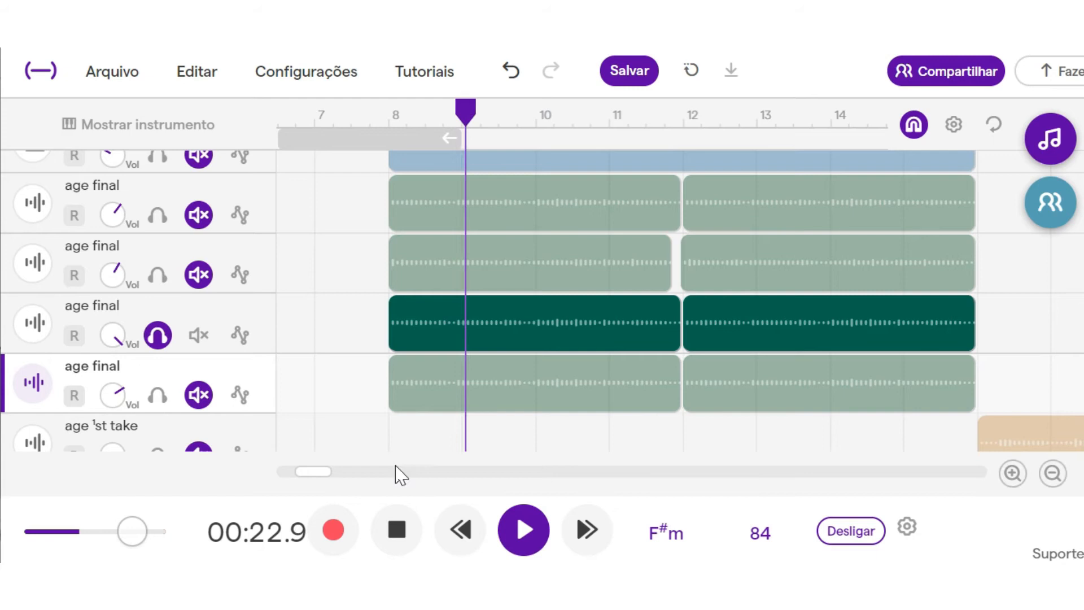
pyautogui.click(406, 529)
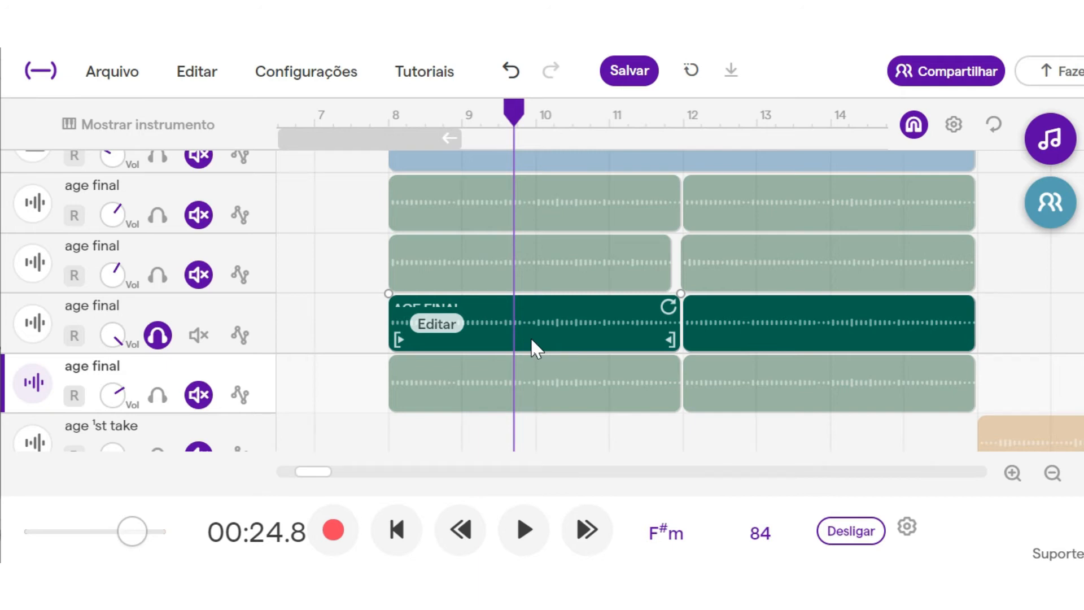
# Play from bar 8 with the second "age final" track also soloed, adding the first and fourth during playback, and stop before bar 11.
pyautogui.click(164, 275)
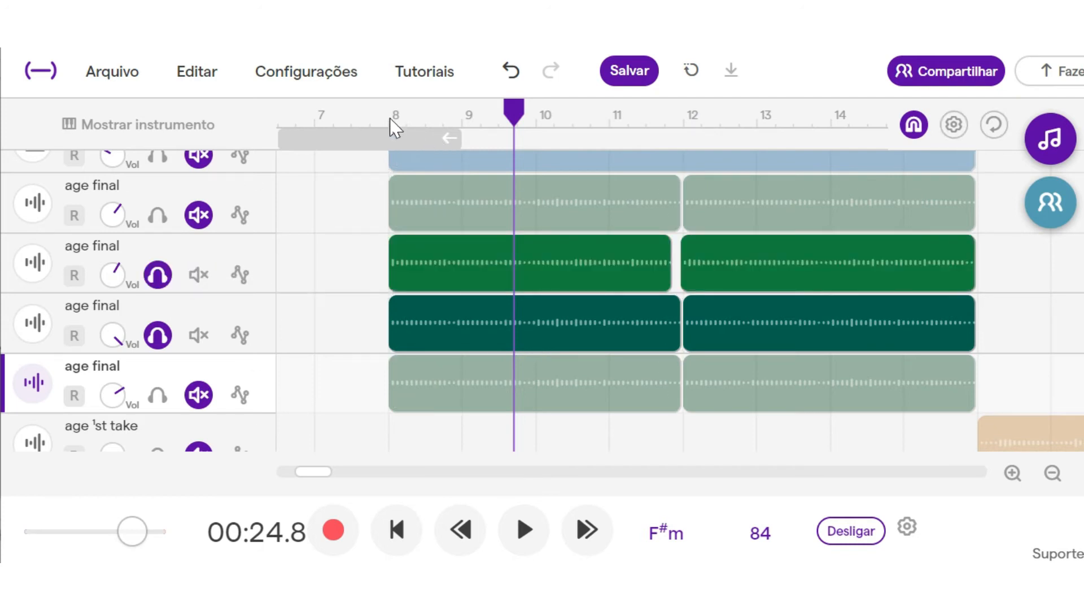
pyautogui.click(395, 127)
pyautogui.click(523, 529)
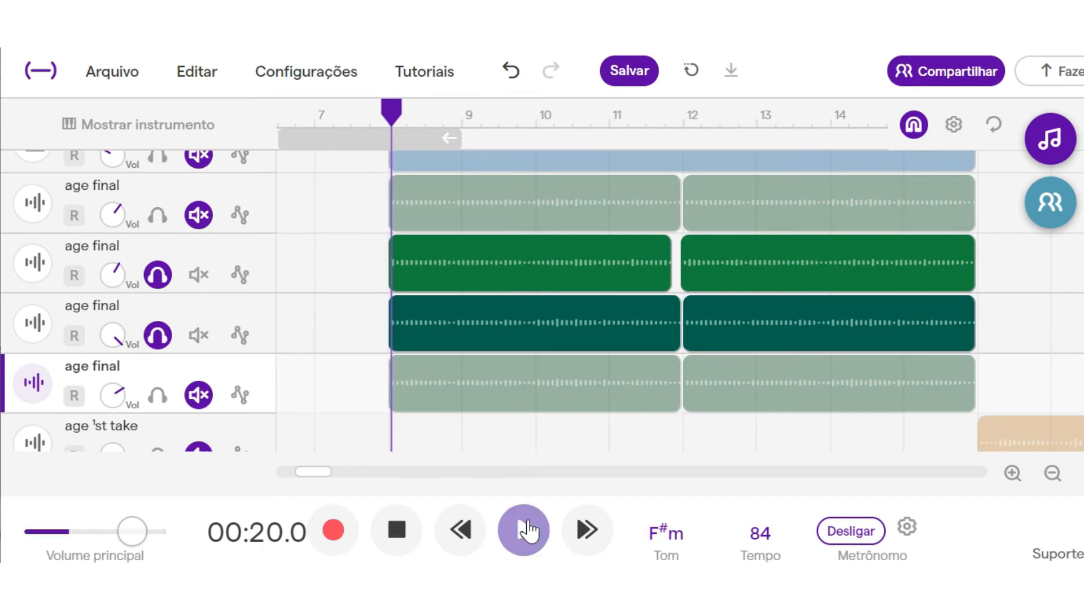
pyautogui.click(155, 219)
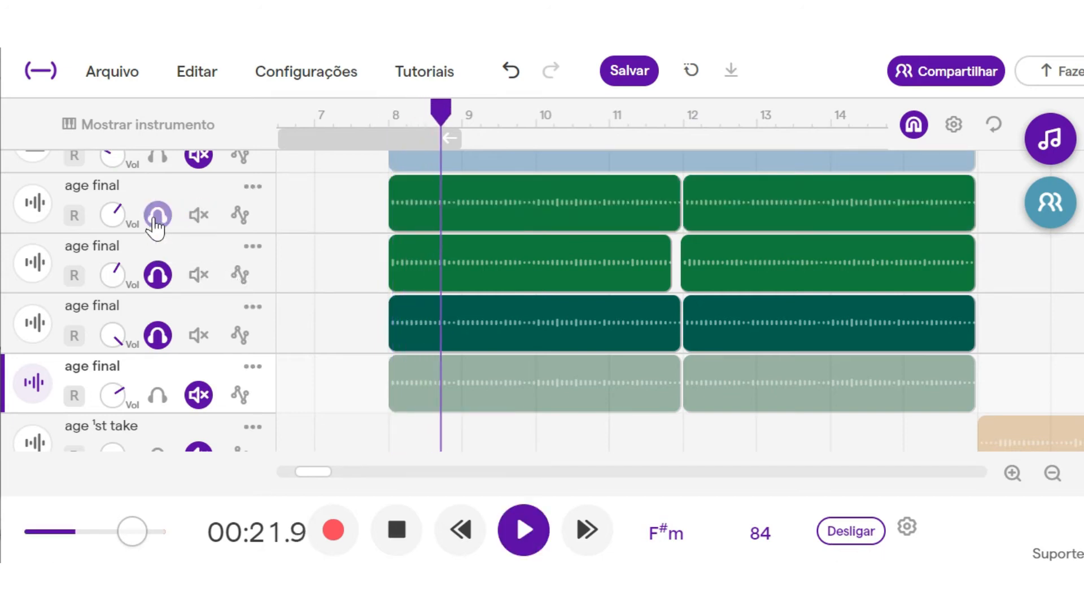
pyautogui.click(162, 396)
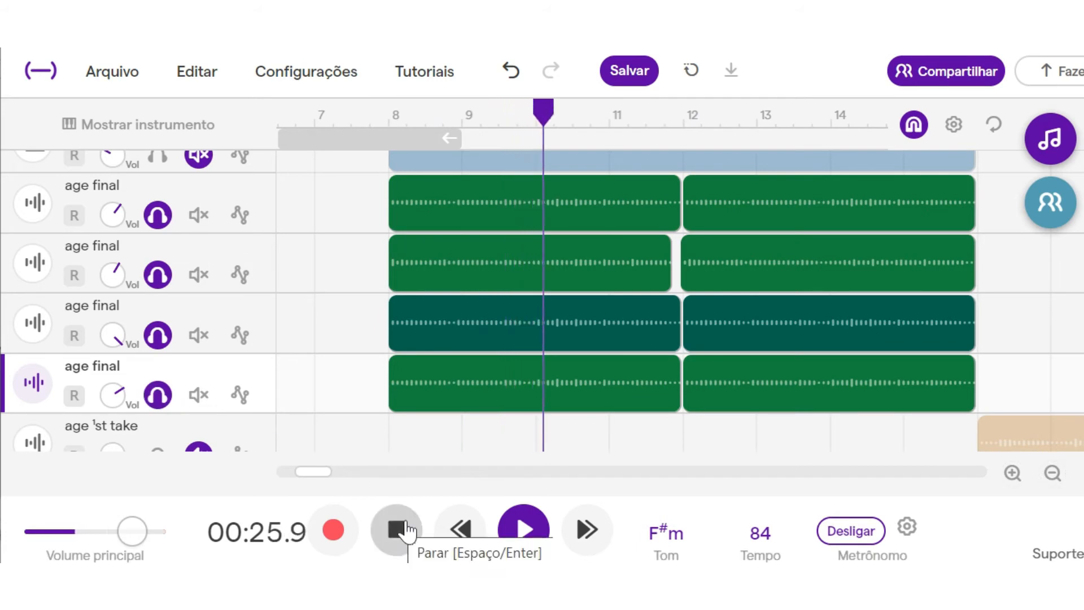
pyautogui.click(407, 530)
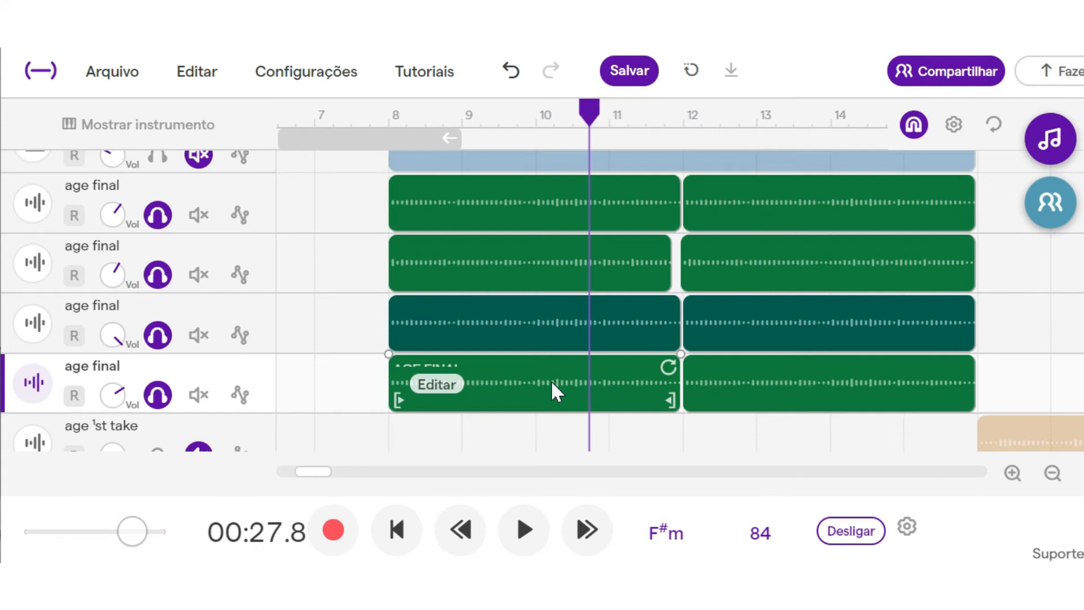
# Remove solo from the second and third "age final" tracks and solo the "age 'st take" track.
pyautogui.click(158, 277)
pyautogui.click(164, 337)
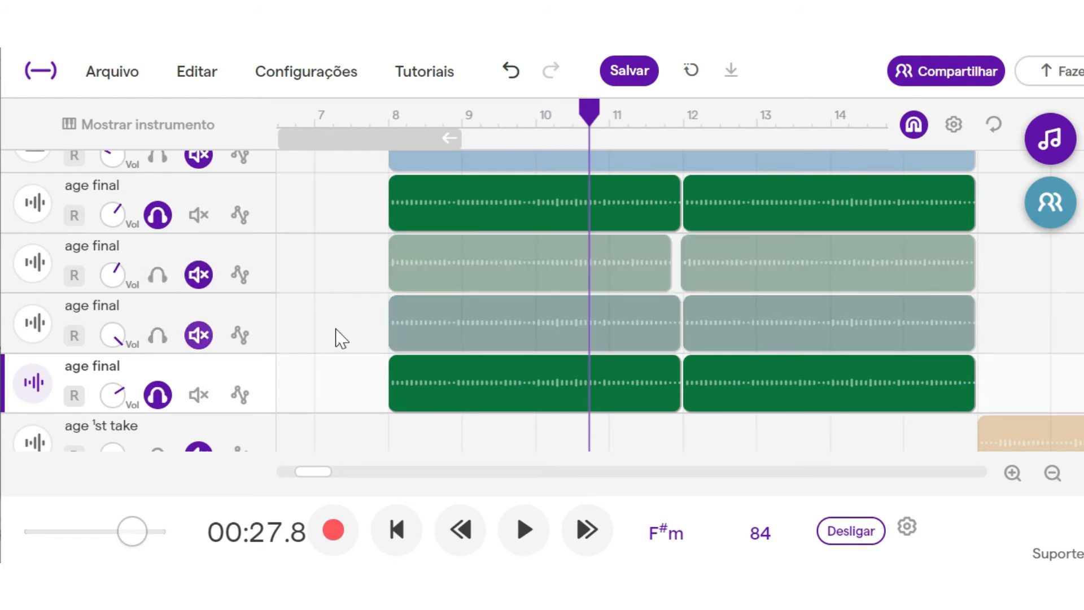
pyautogui.scroll(-2, 382, 346)
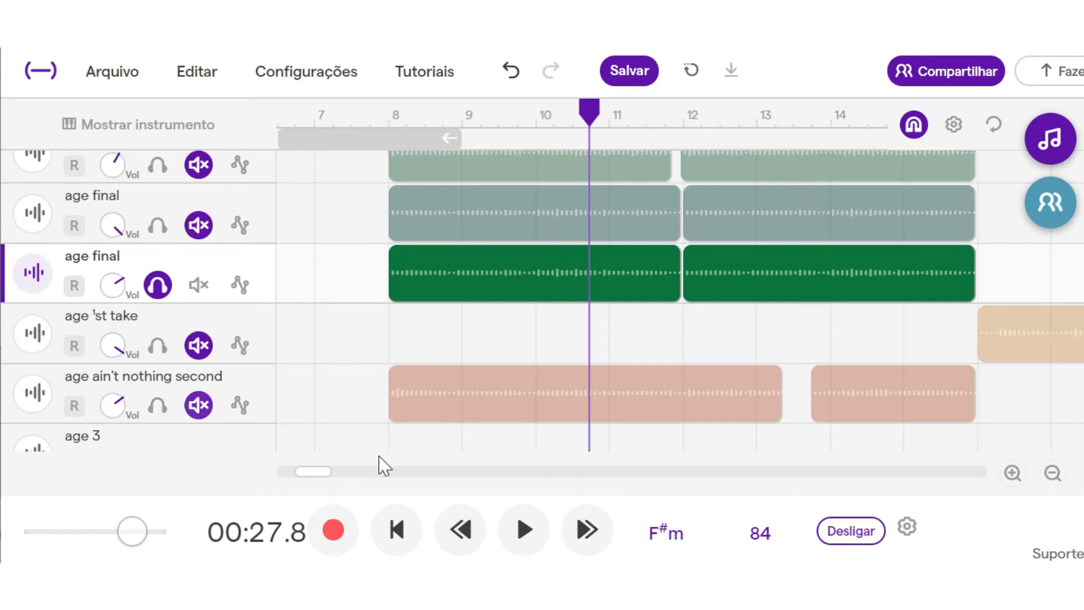
pyautogui.click(162, 347)
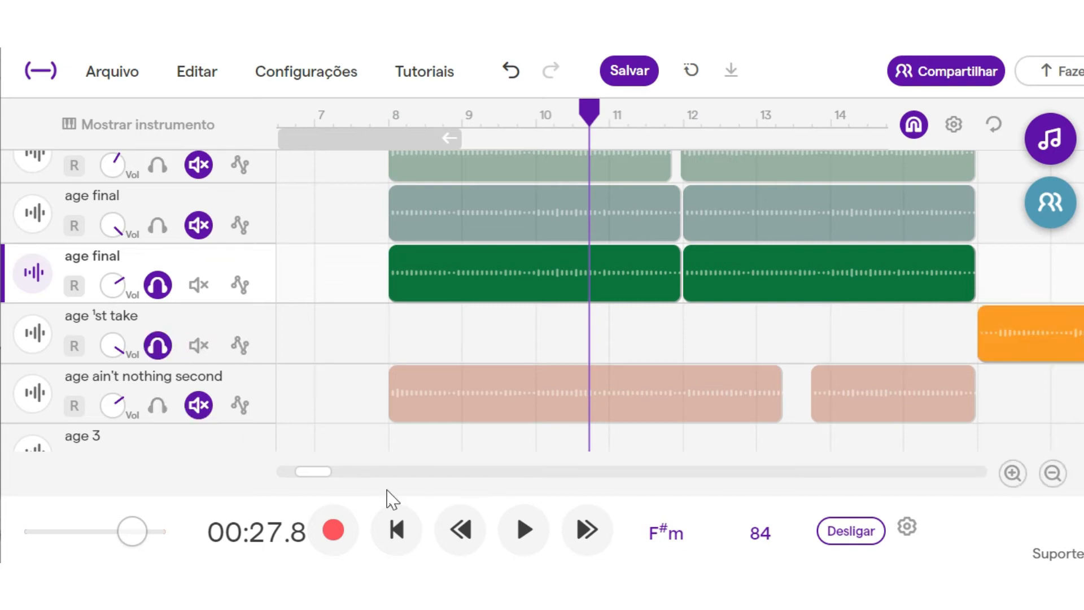
# Play the soloed "age 'st take" vocal from bar 16 and stop near bar 22.
pyautogui.moveTo(300, 460); pyautogui.dragTo(337, 473)
pyautogui.moveTo(326, 398)
pyautogui.click(358, 121)
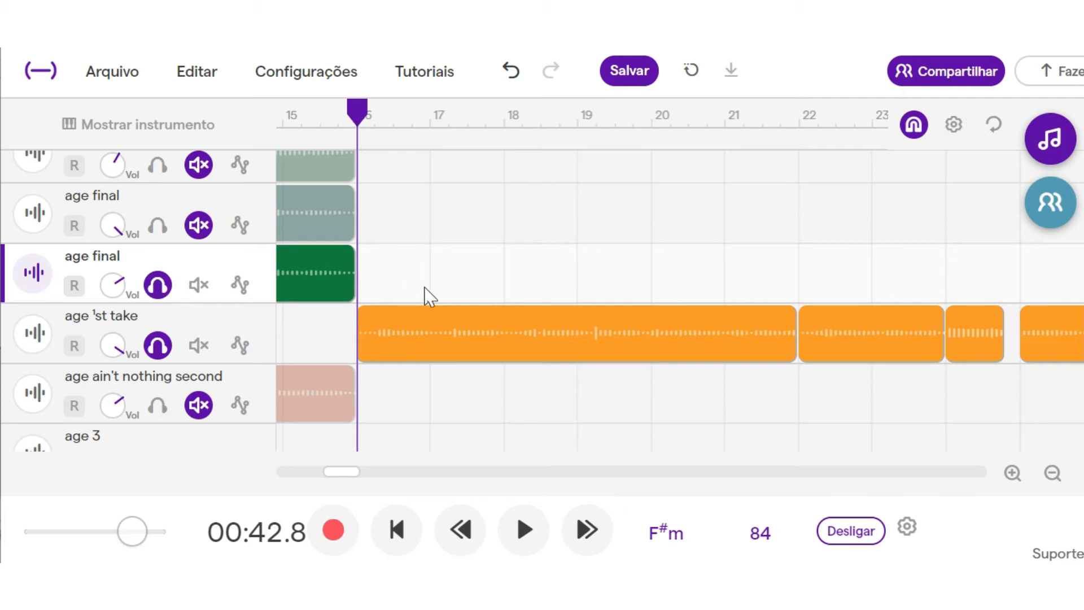
pyautogui.click(539, 531)
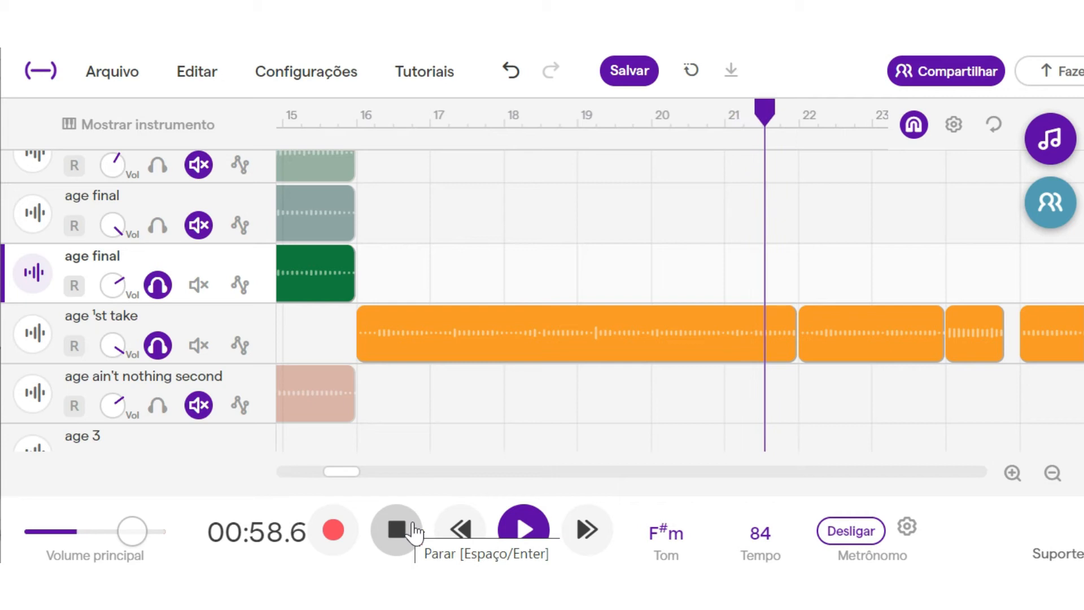
pyautogui.click(414, 529)
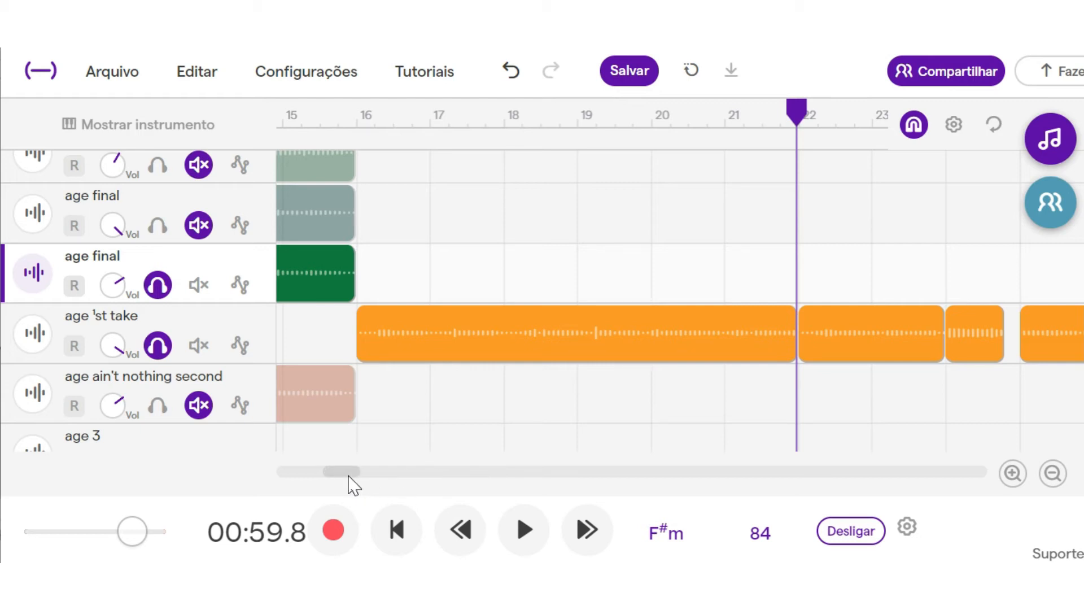
# Show the section around bars 26 to 33 and solo the "age ain't nothing second" track as well.
pyautogui.moveTo(347, 476); pyautogui.dragTo(382, 482)
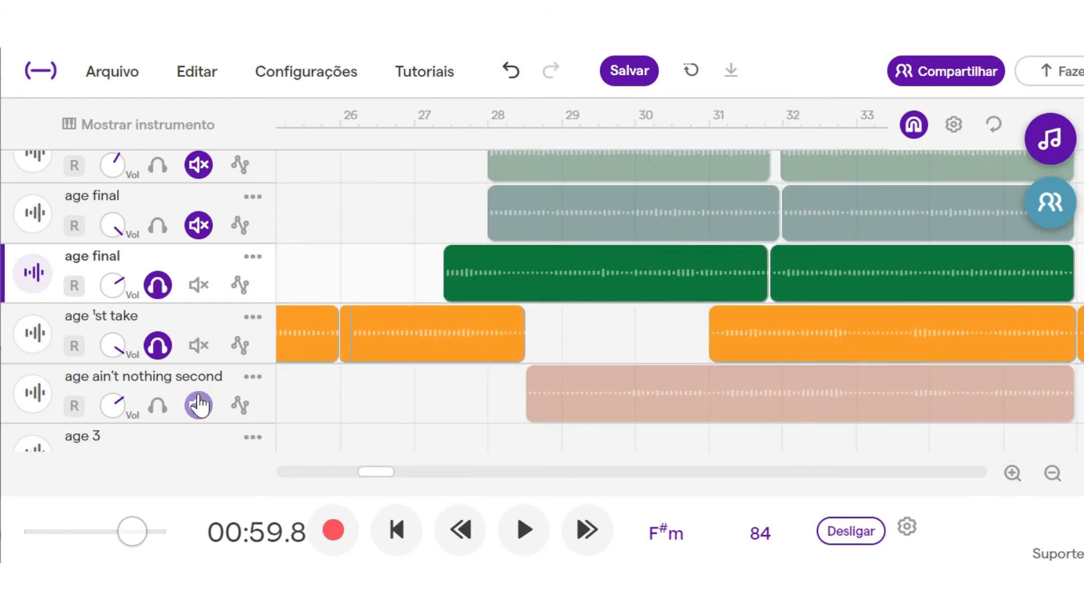
pyautogui.click(173, 407)
pyautogui.click(170, 411)
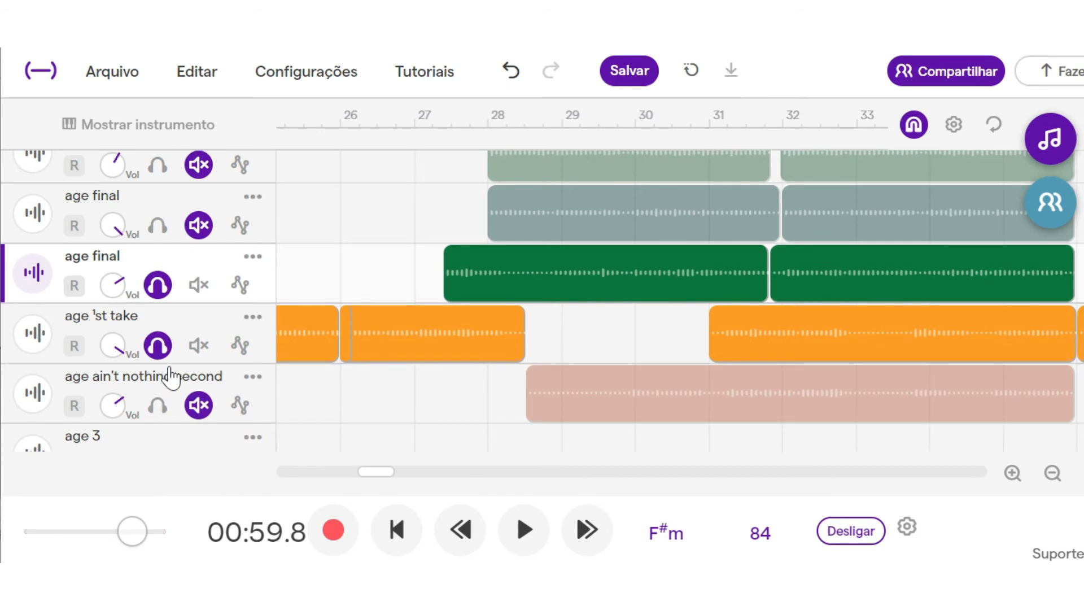
pyautogui.click(166, 414)
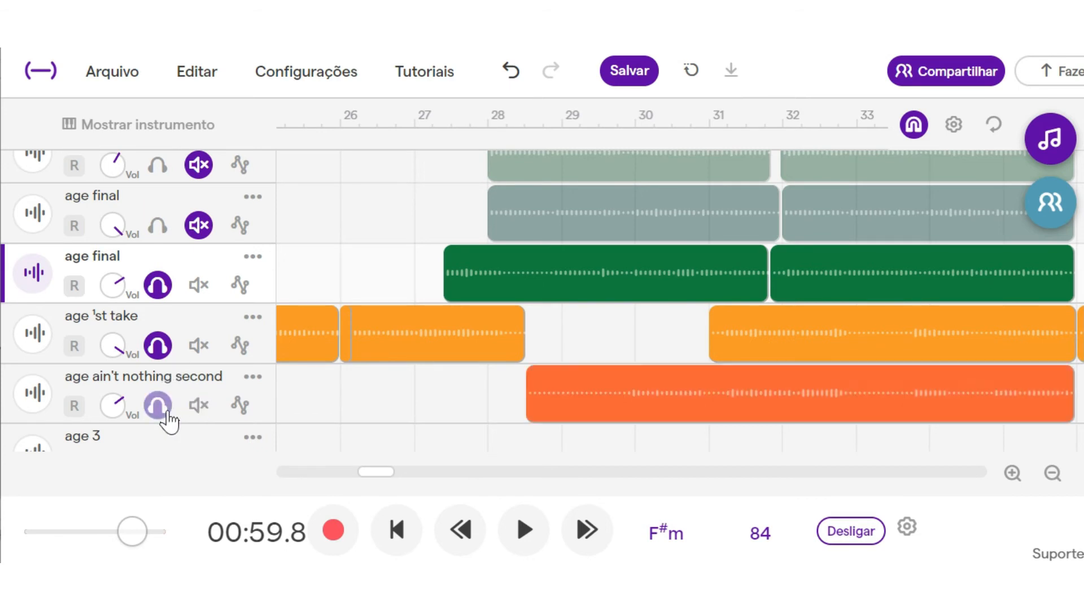
# Play from just before bar 27, soloing the third and second "age final" tracks during playback, and stop near bar 32.
pyautogui.click(415, 116)
pyautogui.scroll(-1, 459, 395)
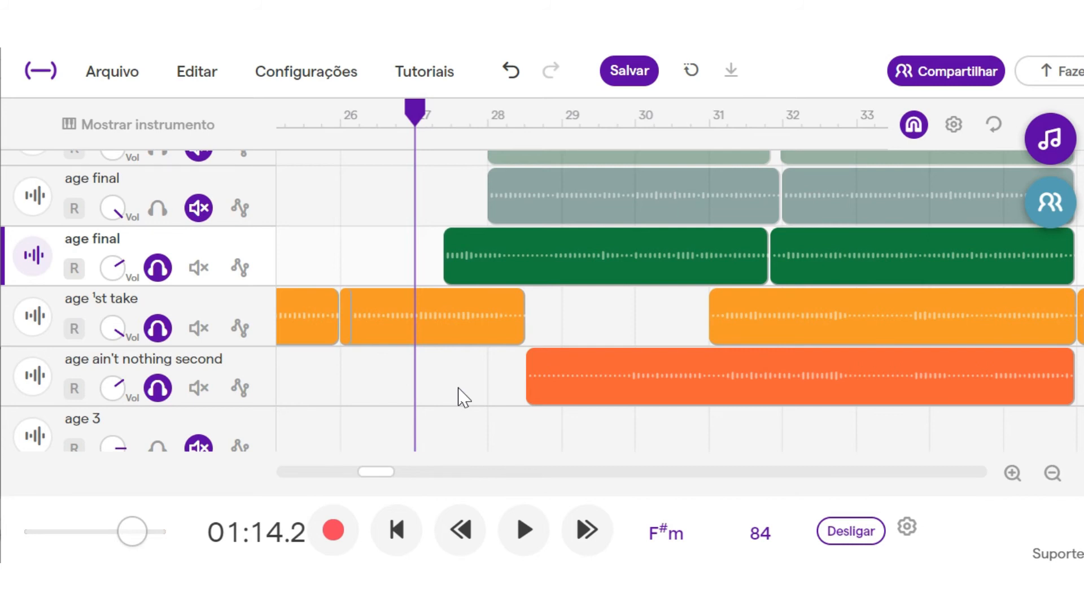
pyautogui.click(529, 536)
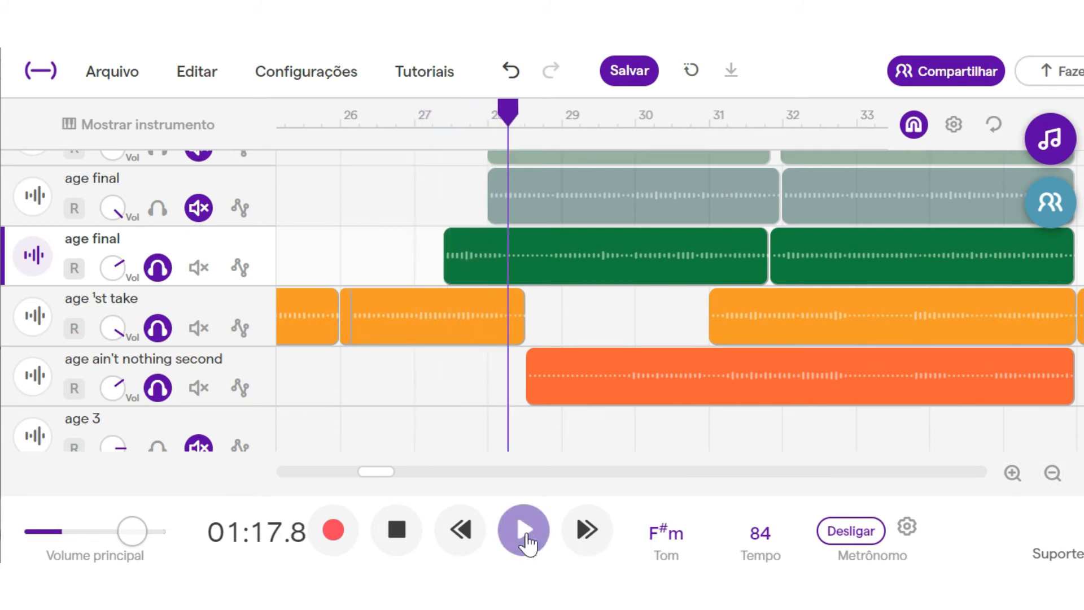
pyautogui.click(158, 209)
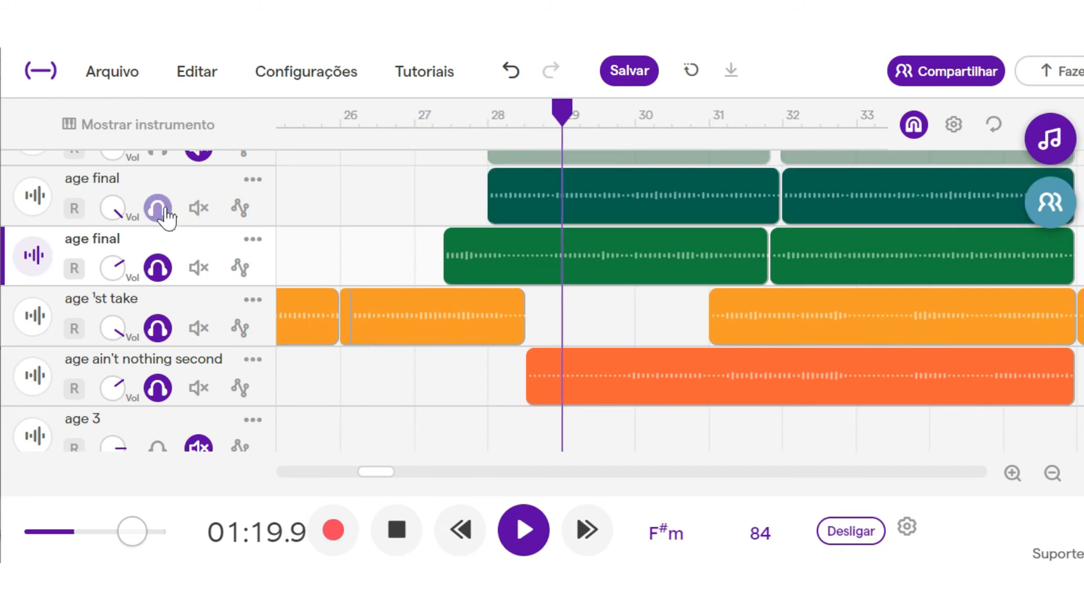
pyautogui.scroll(1, 164, 215)
pyautogui.scroll(2, 164, 242)
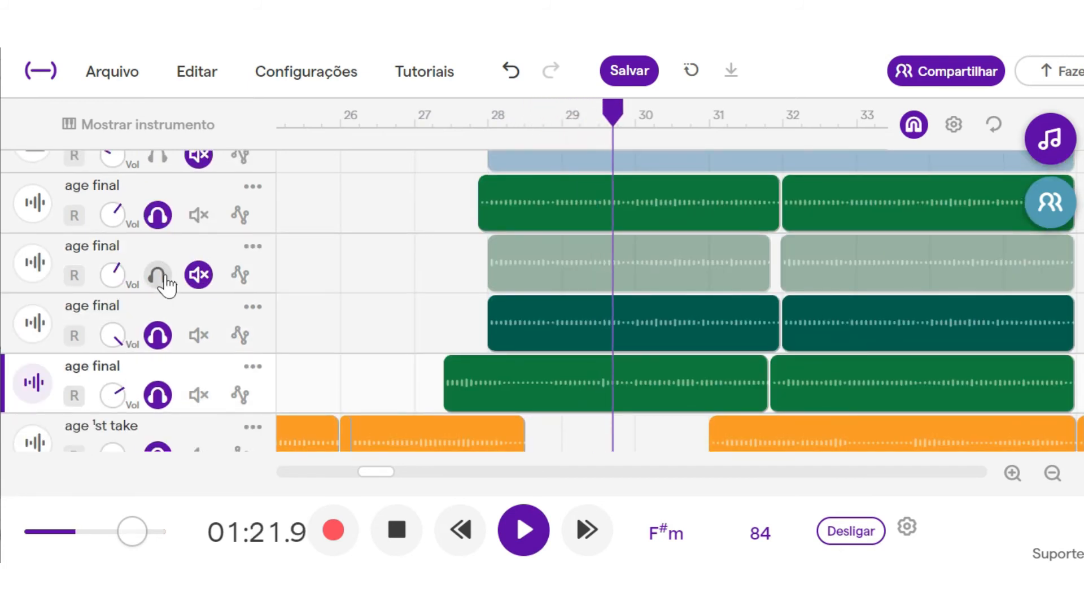
pyautogui.click(157, 274)
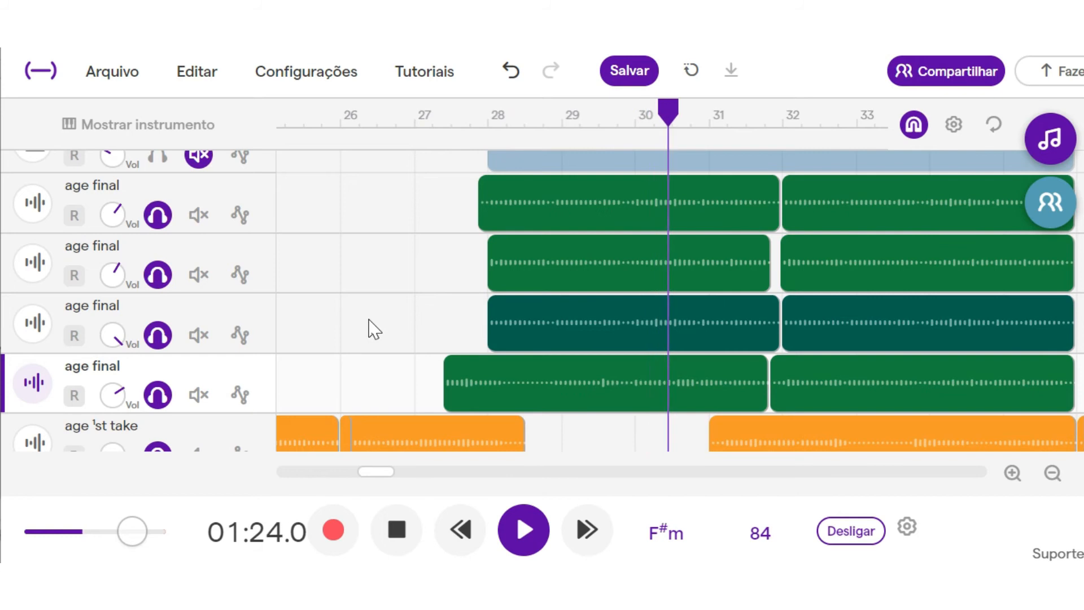
pyautogui.scroll(-1, 375, 329)
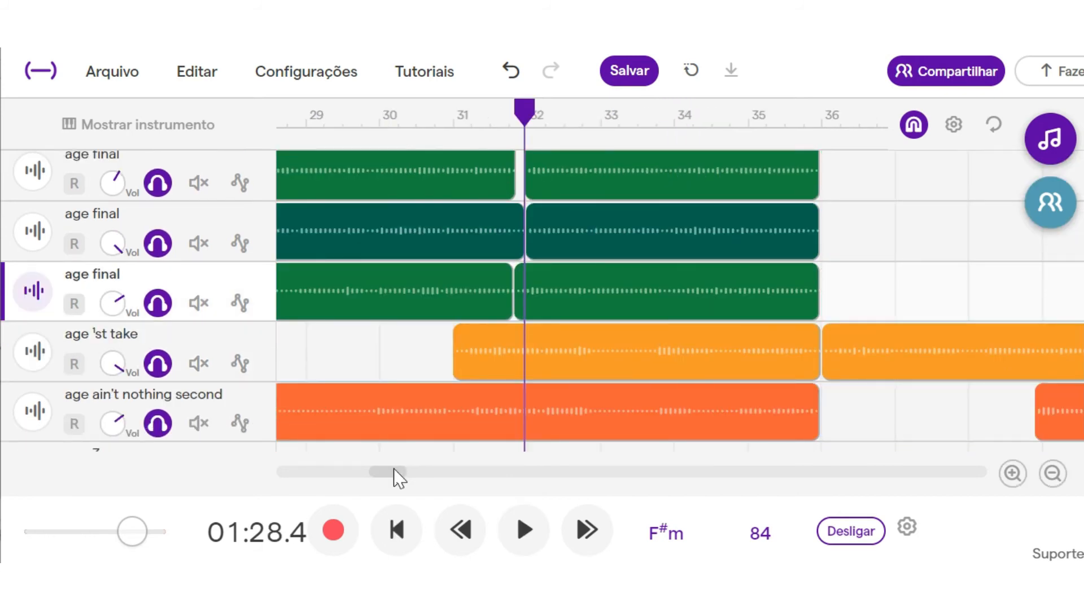
# Show the section around bars 54 to 61 and solo the "age 3" and "age riff" tracks as well.
pyautogui.moveTo(395, 474); pyautogui.dragTo(437, 486)
pyautogui.moveTo(450, 491); pyautogui.dragTo(485, 500)
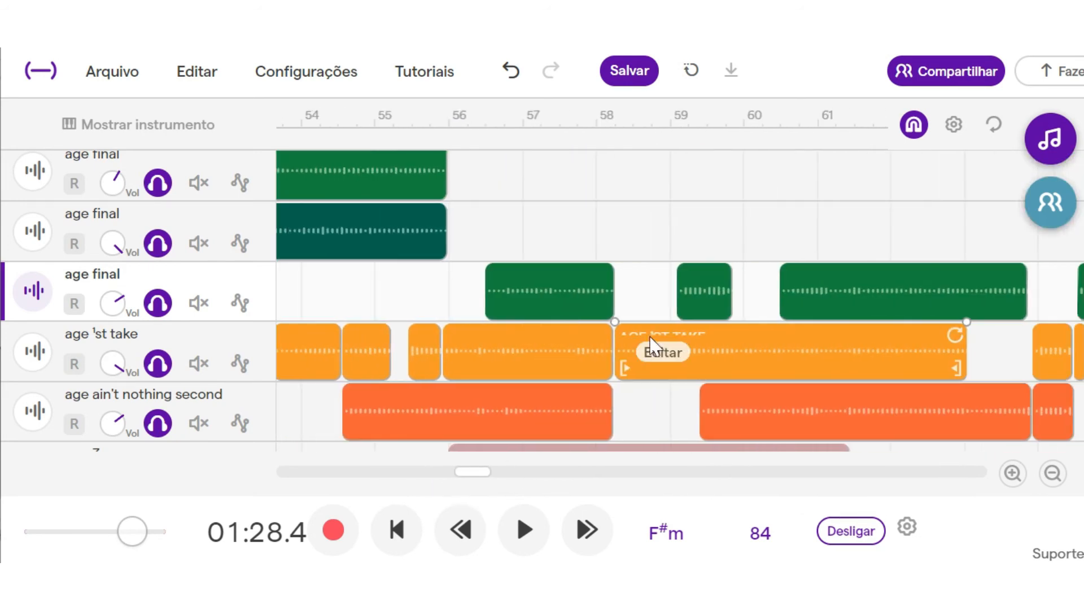
pyautogui.scroll(-3, 649, 261)
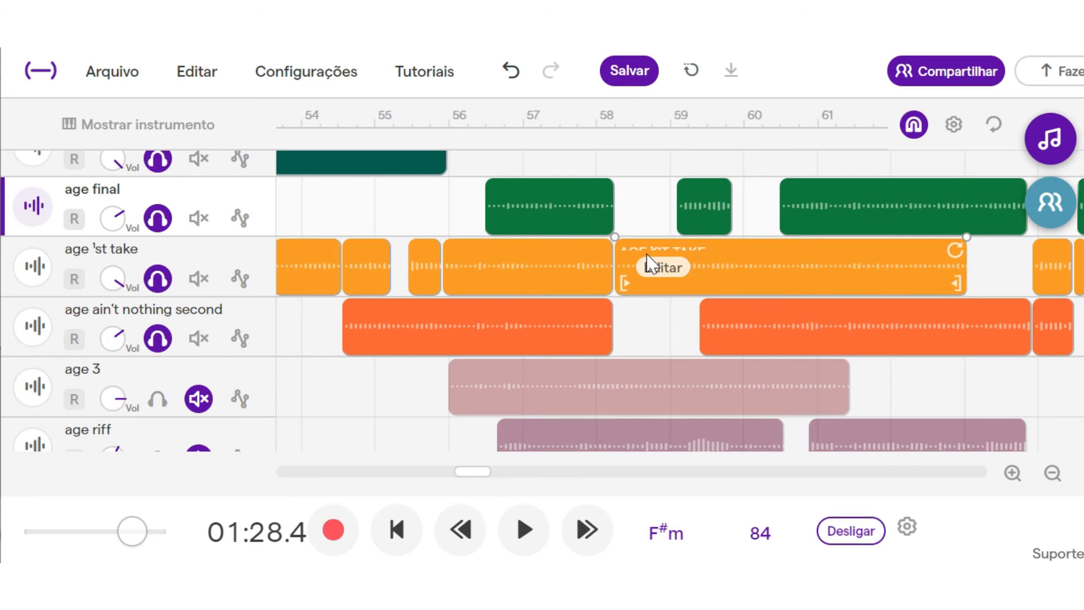
pyautogui.scroll(-1, 651, 316)
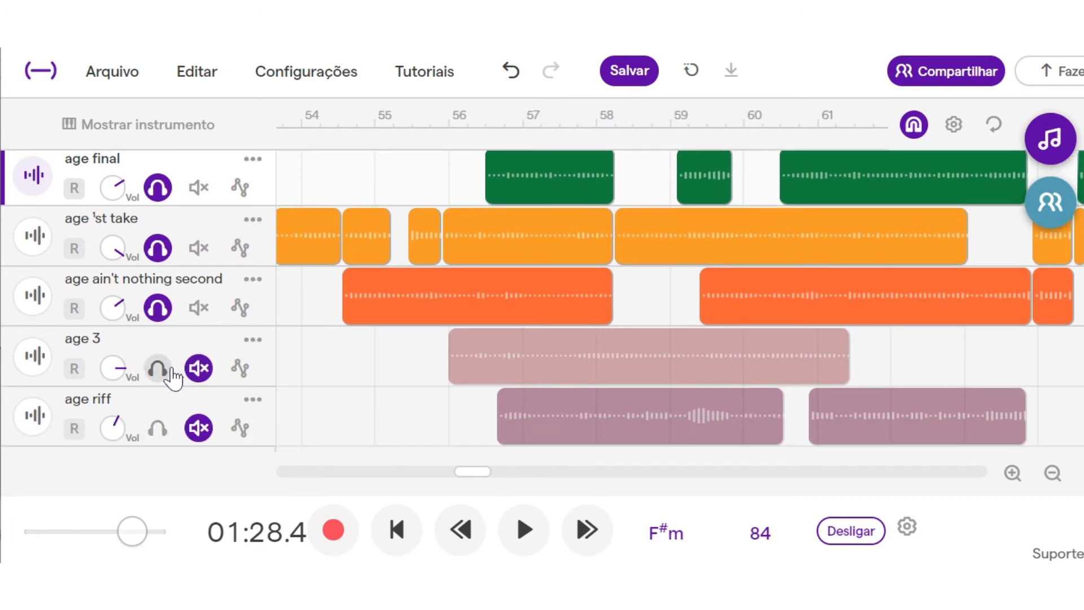
pyautogui.click(158, 367)
pyautogui.click(157, 428)
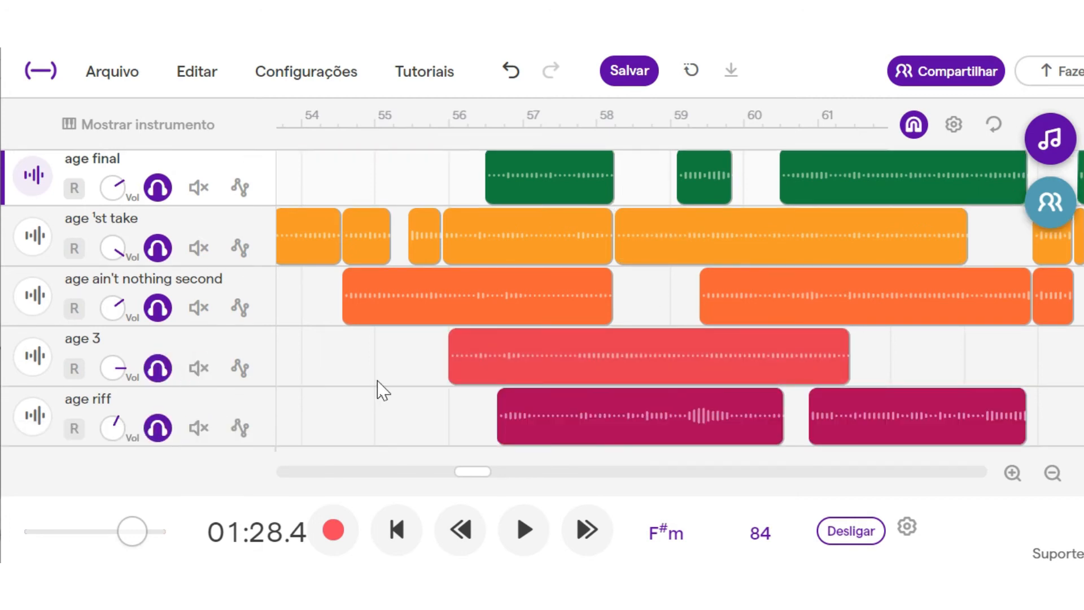
# Play all the soloed vocal layers from just before bar 55 and stop just before bar 64.
pyautogui.scroll(1, 382, 390)
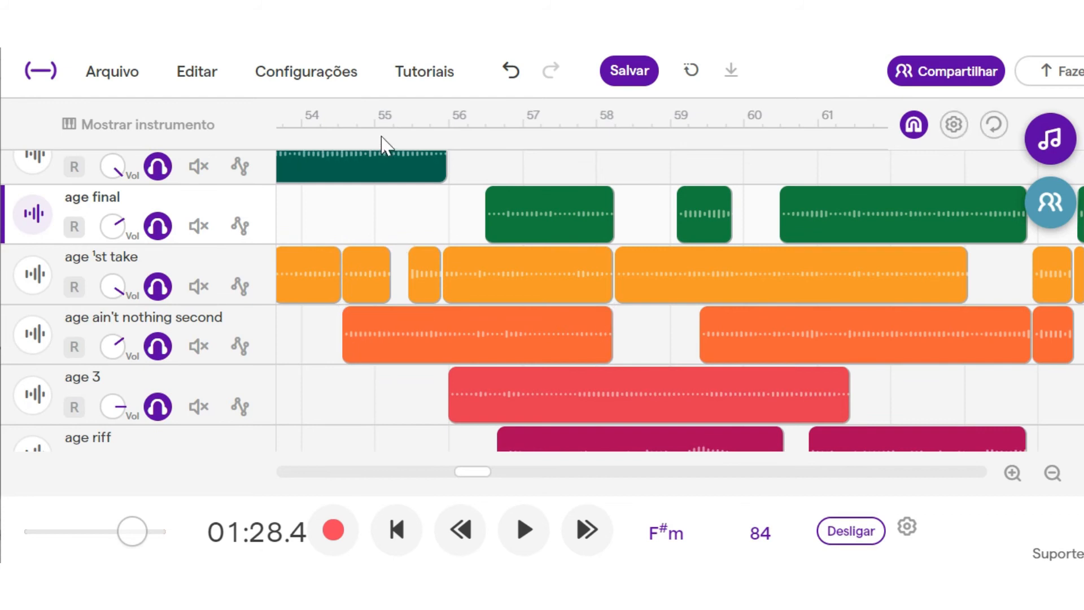
pyautogui.click(375, 121)
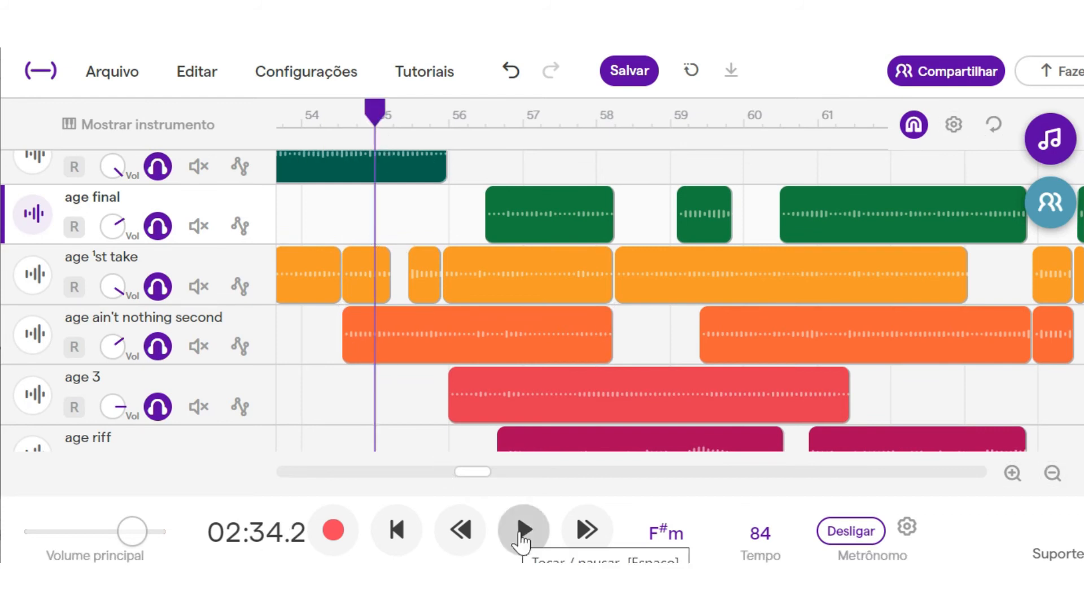
pyautogui.click(522, 531)
pyautogui.scroll(-1, 339, 412)
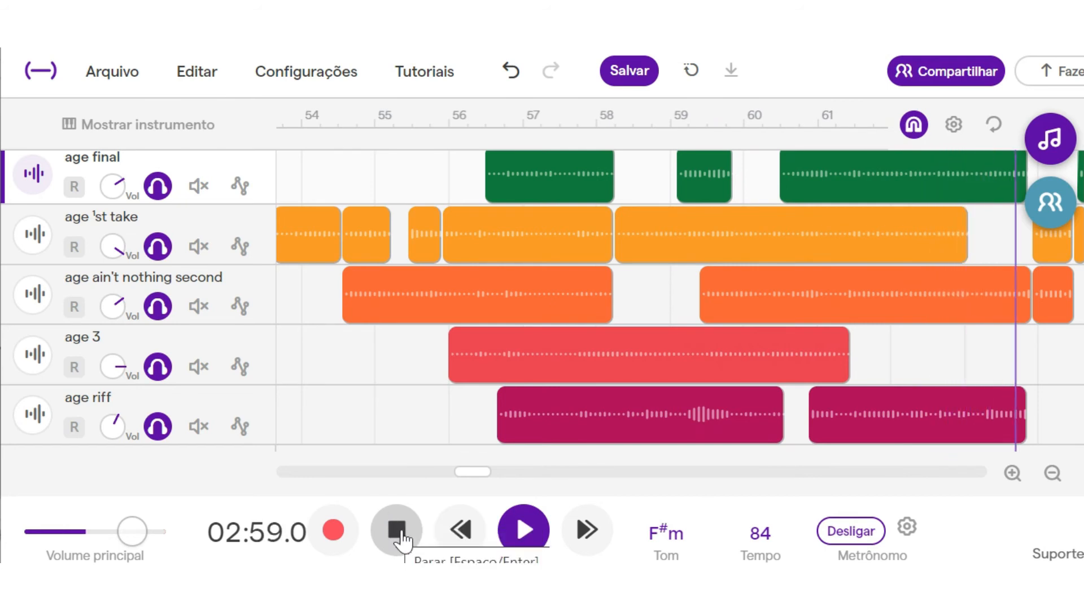
pyautogui.click(398, 534)
pyautogui.hscroll(-5, 459, 346)
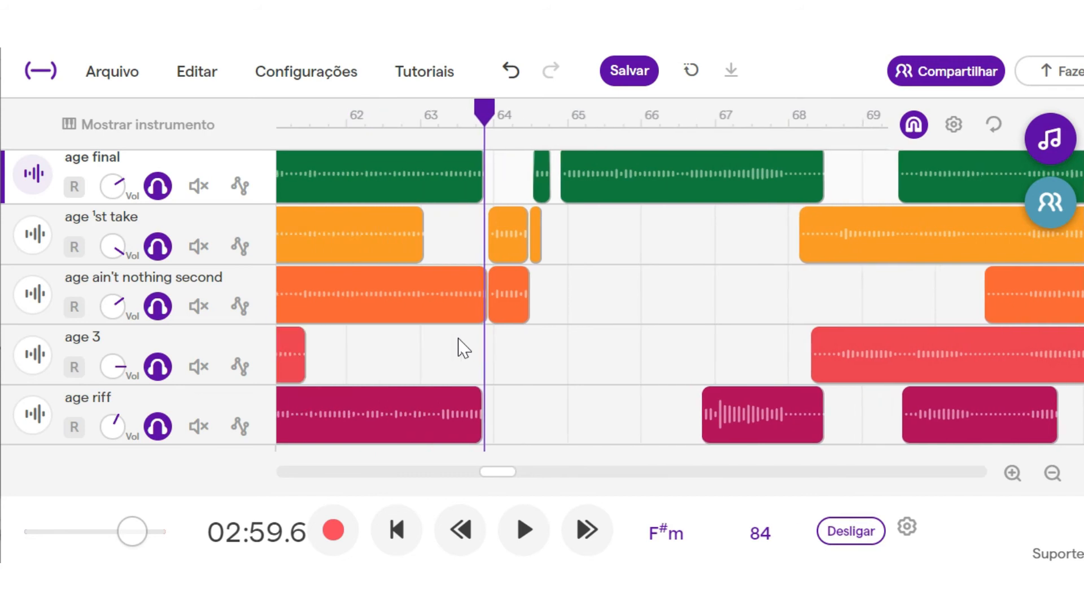